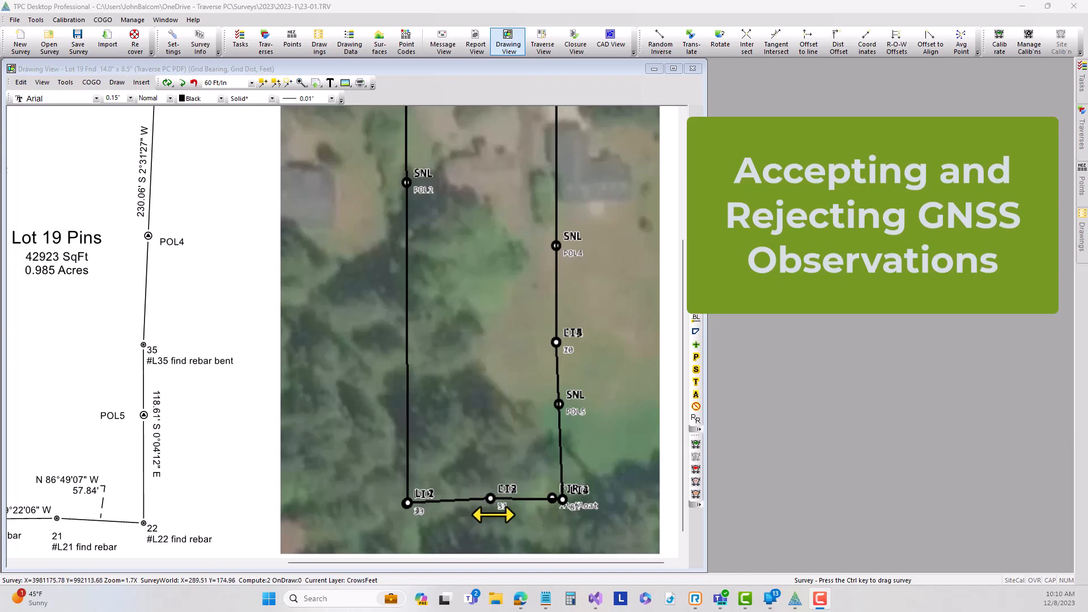
Open the imported FND PINS.csv traverse in its own view and move that window clear of the drawing.
{"action": "left_click", "coordinate": [1080, 141]}
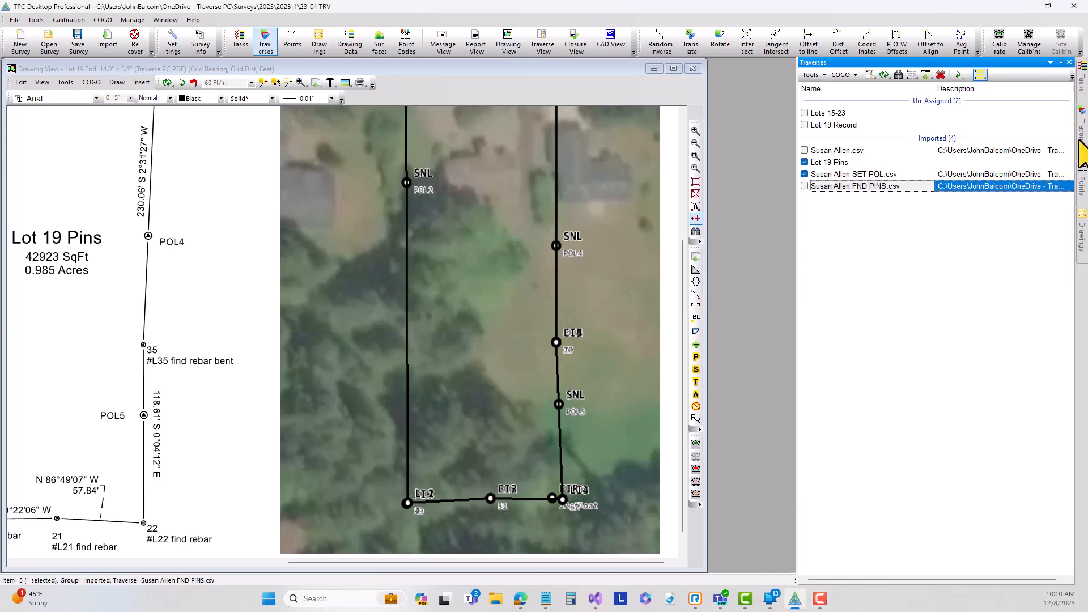
{"action": "left_click", "coordinate": [877, 187]}
{"action": "double_click", "coordinate": [876, 187]}
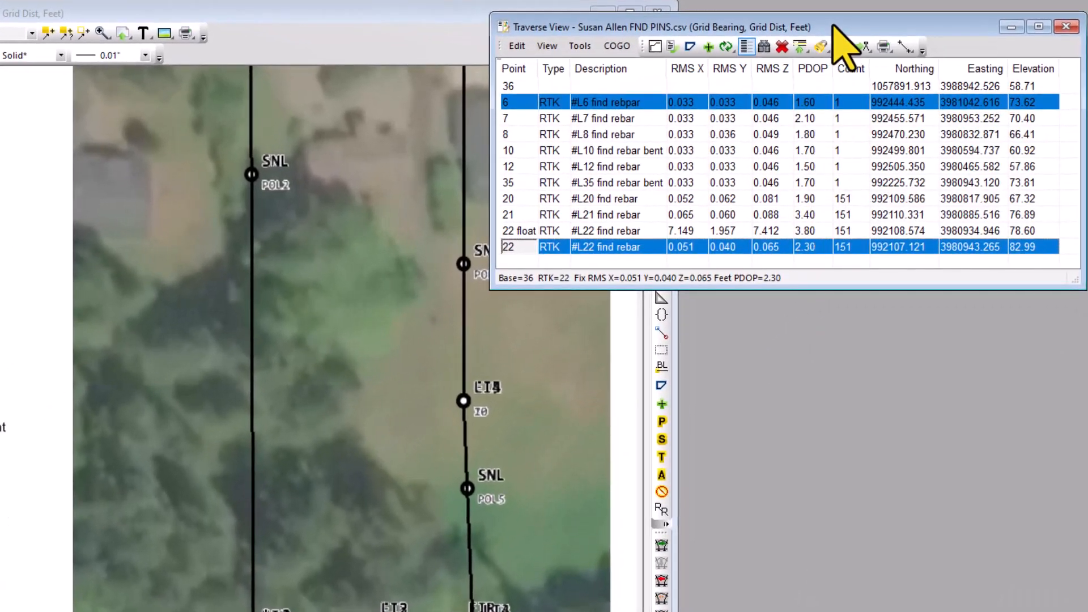
{"action": "left_click_drag", "start_coordinate": [835, 25], "coordinate": [919, 84]}
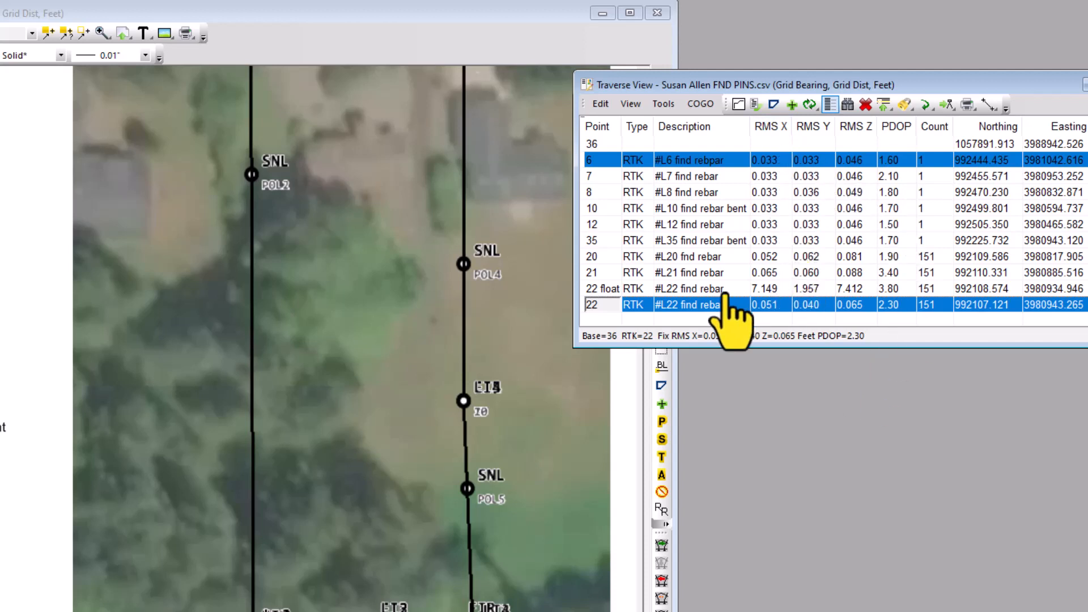
Relabel the "22 float" point as 22, recalling the existing point as a redundant observation.
{"action": "left_click", "coordinate": [615, 291]}
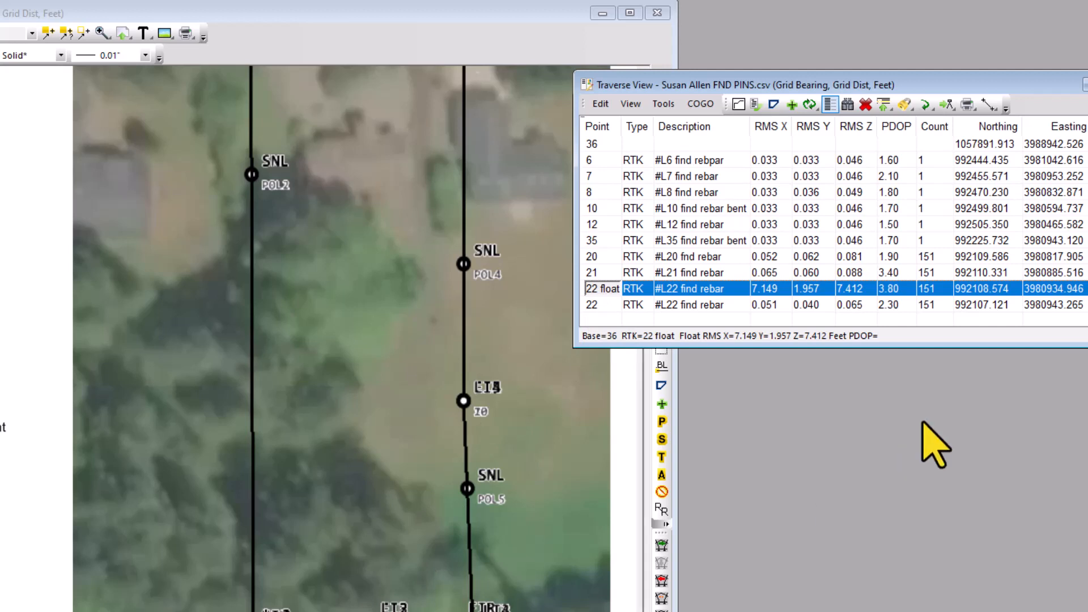
{"action": "left_click", "coordinate": [600, 271]}
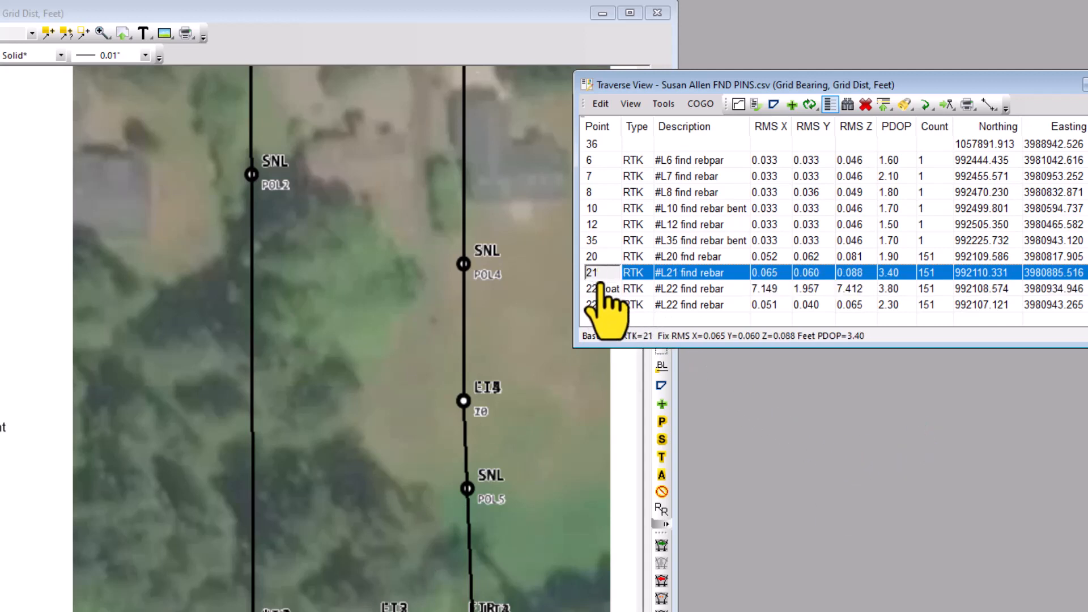
{"action": "left_click", "coordinate": [600, 291]}
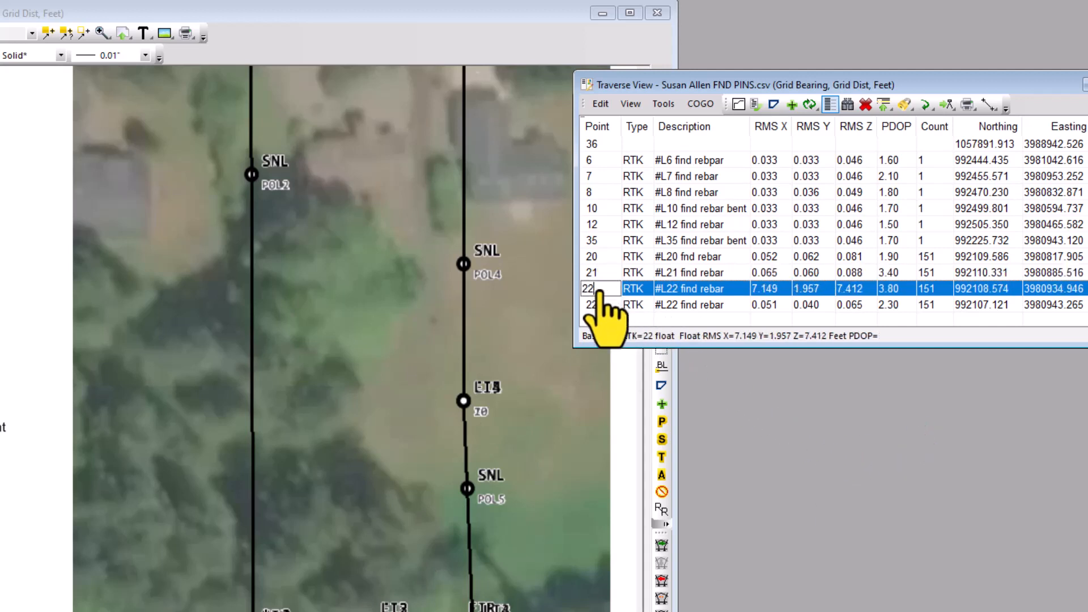
{"action": "key", "text": "Return"}
{"action": "left_click", "coordinate": [405, 310]}
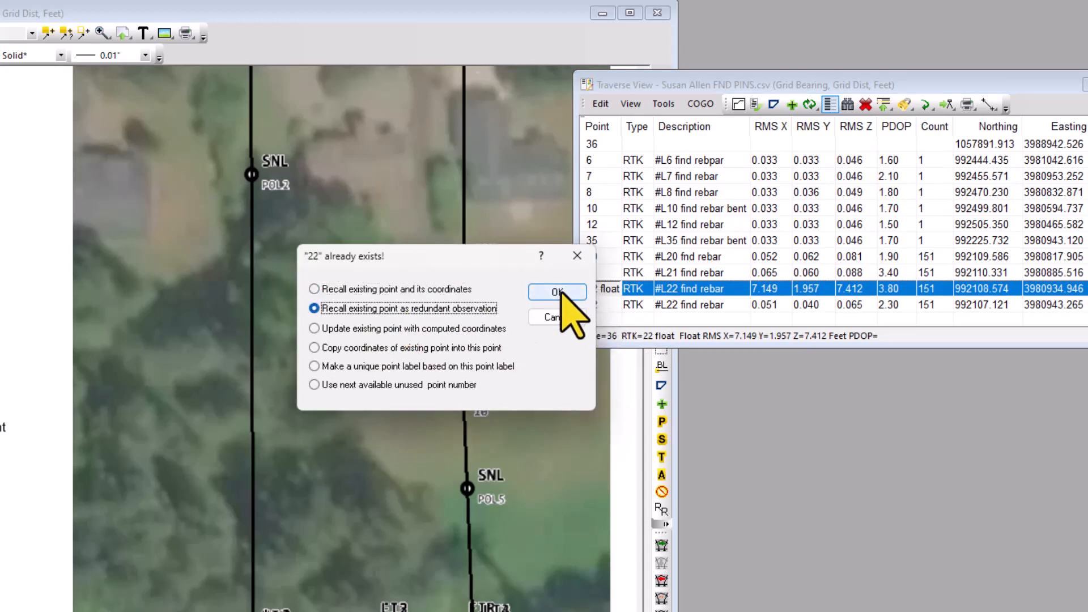
{"action": "left_click", "coordinate": [557, 292]}
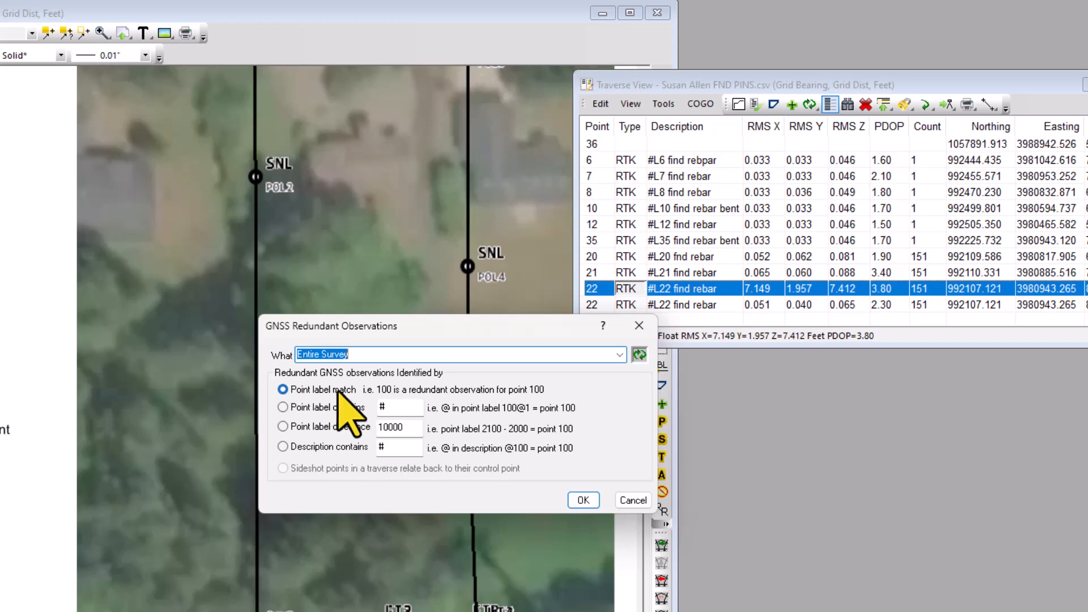
Average the entire survey's redundant GNSS observations by point label match, rejecting point 22's 3.80 PDOP observation, and update the survey point.
{"action": "left_click", "coordinate": [584, 500]}
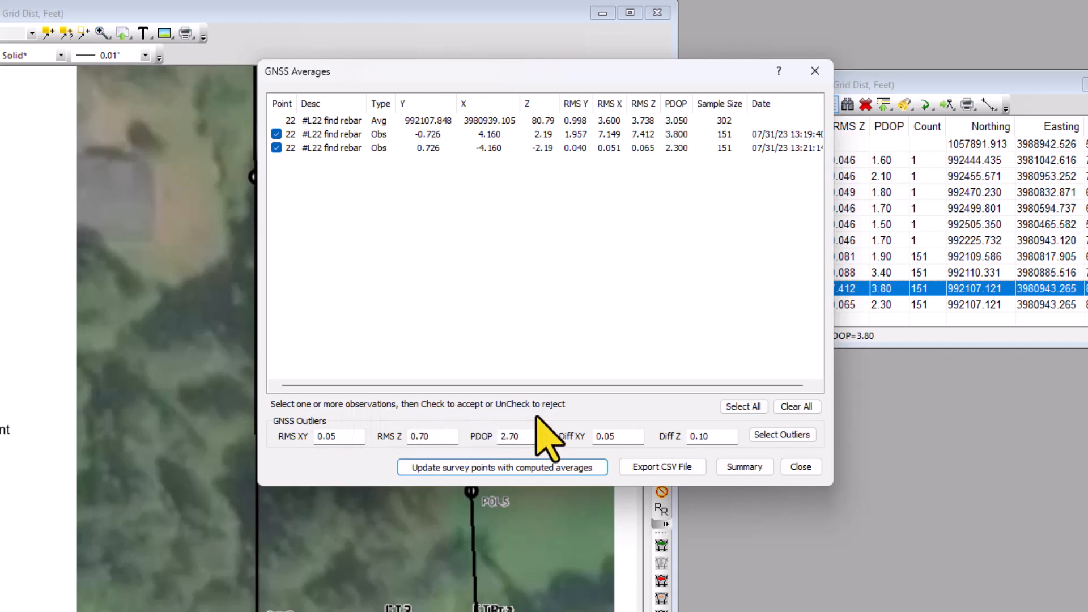
{"action": "left_click", "coordinate": [276, 133]}
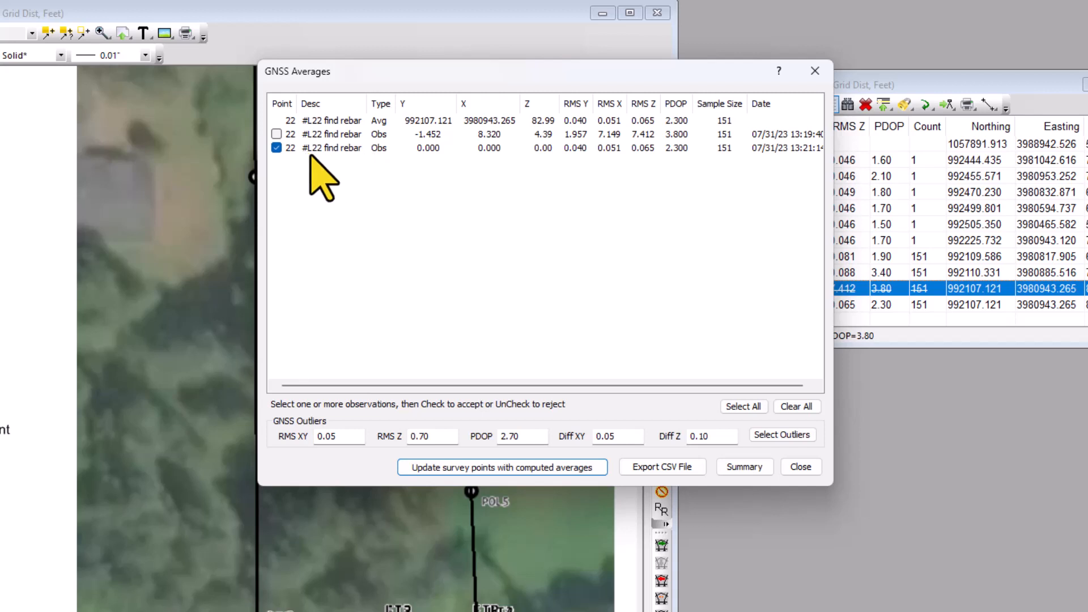
{"action": "left_click", "coordinate": [483, 468]}
{"action": "left_click", "coordinate": [474, 366]}
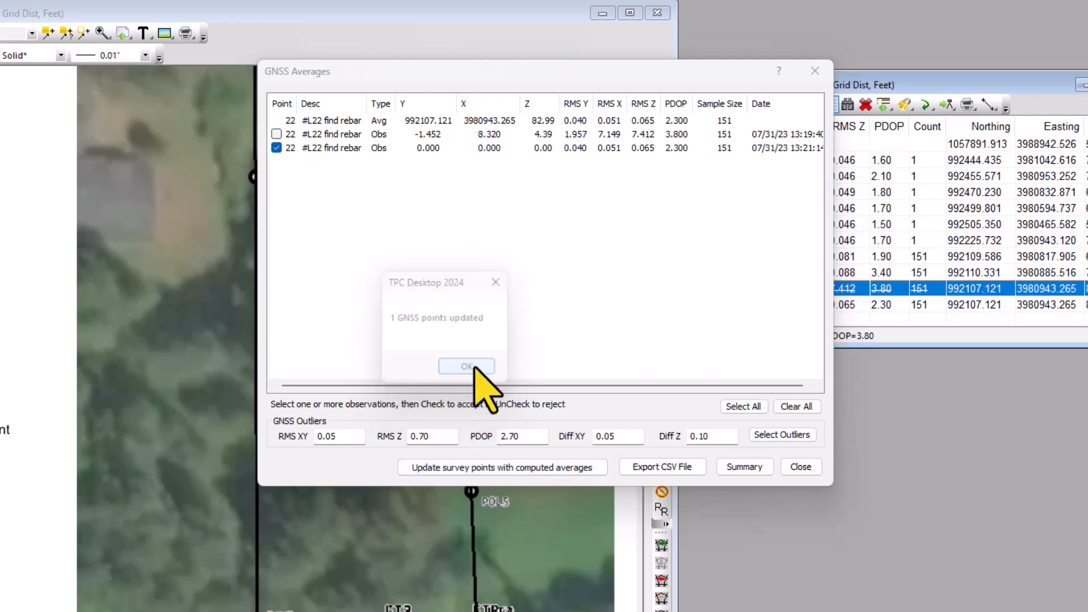
{"action": "left_click", "coordinate": [801, 468]}
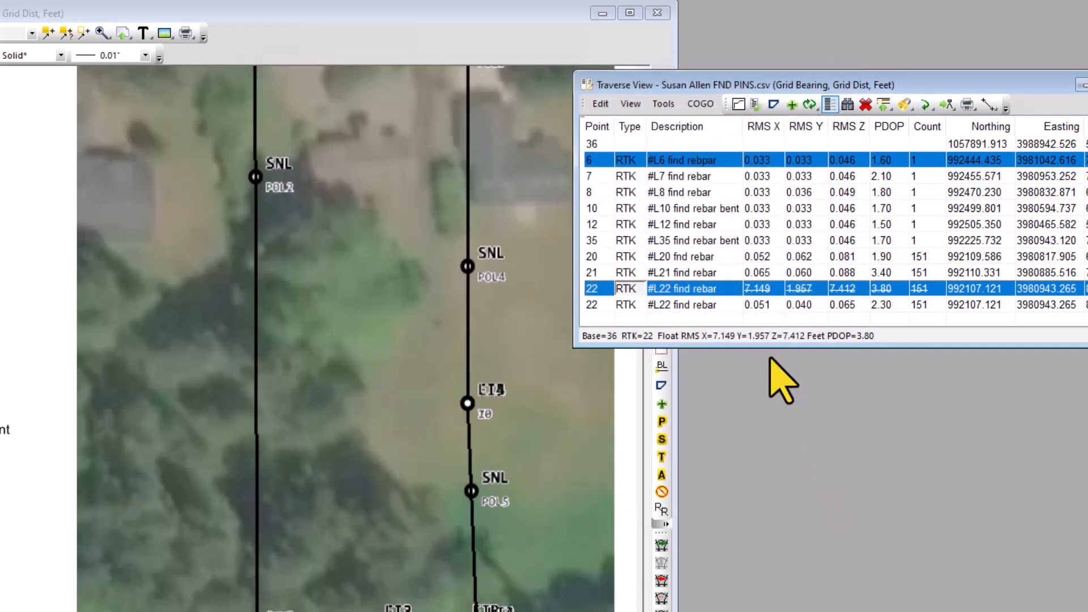
Set the raw data font color to SlateBlue in the traverse view format.
{"action": "left_click", "coordinate": [698, 305]}
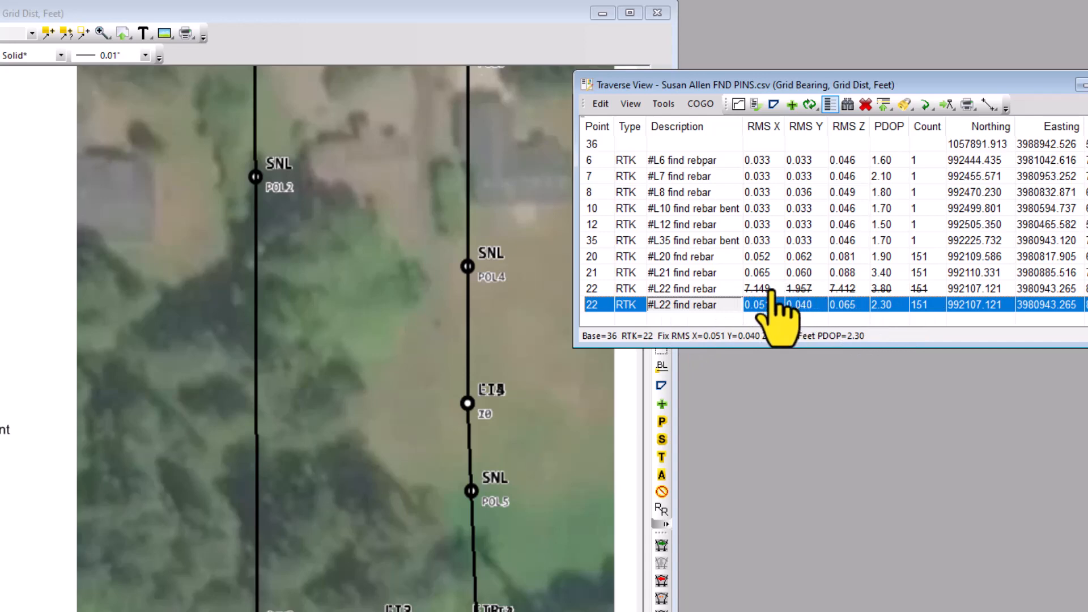
{"action": "left_click", "coordinate": [630, 104]}
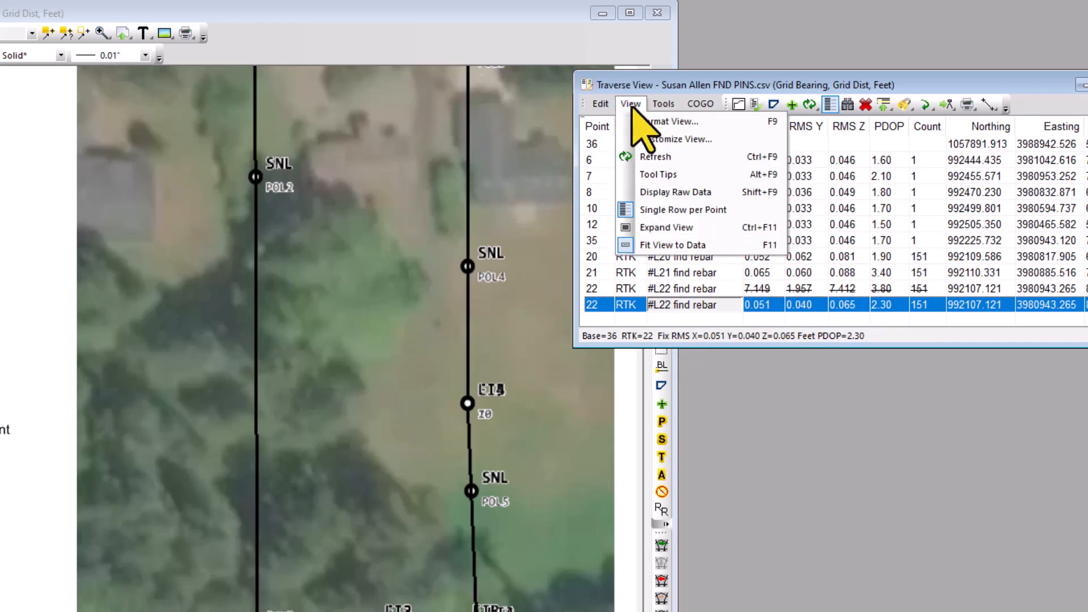
{"action": "left_click", "coordinate": [643, 122]}
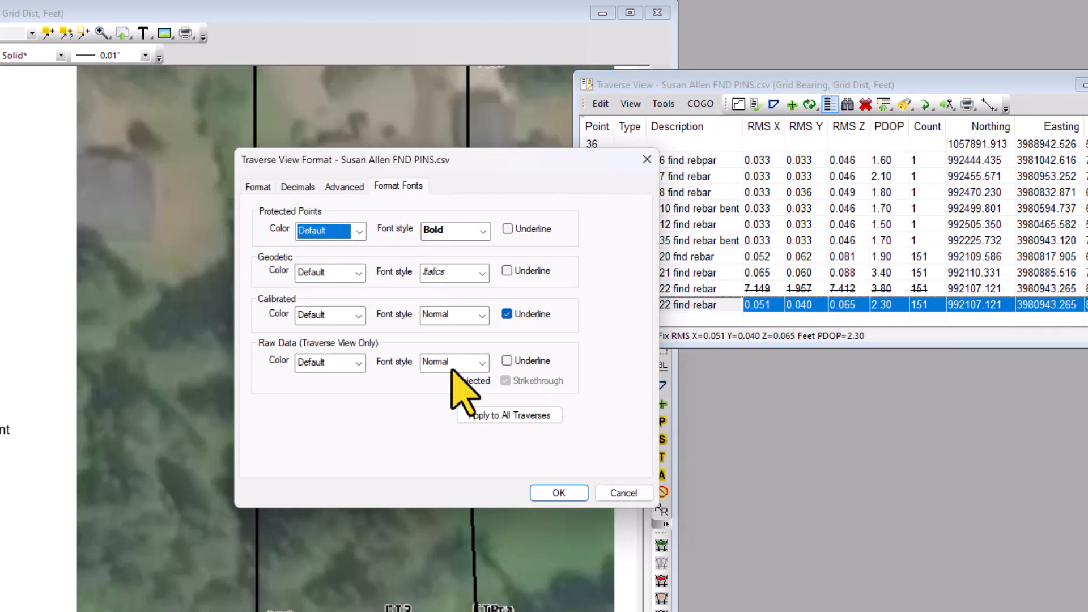
{"action": "left_click", "coordinate": [358, 363]}
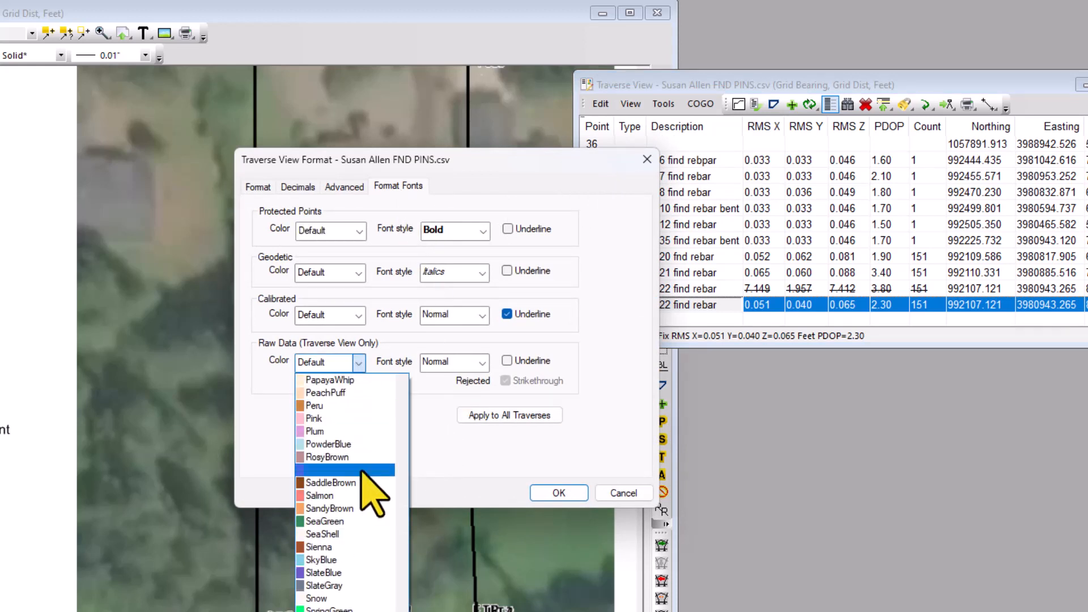
{"action": "left_click", "coordinate": [335, 573]}
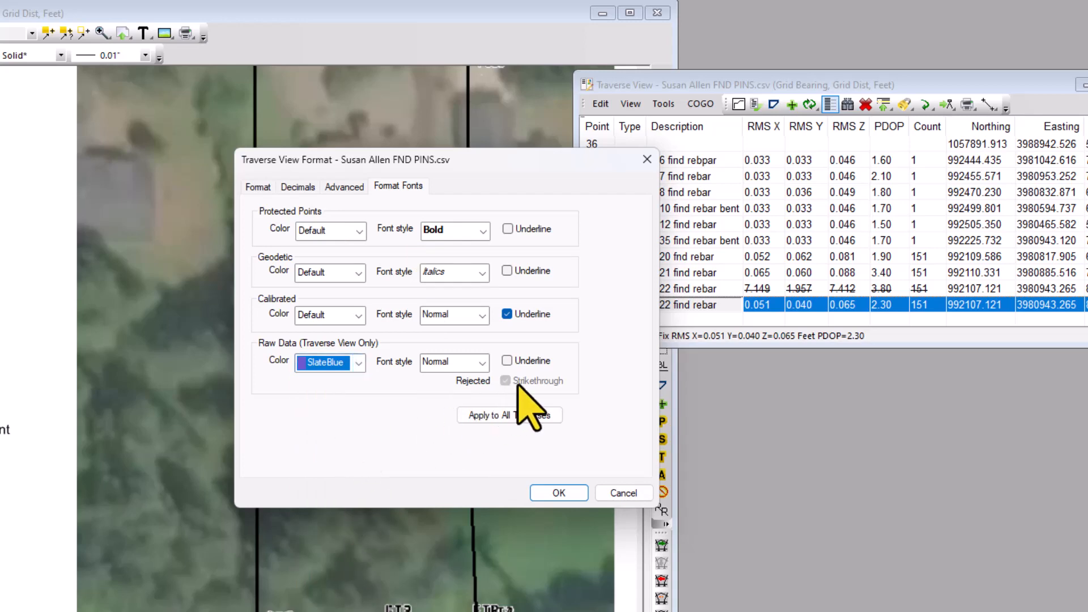
{"action": "left_click", "coordinate": [563, 492]}
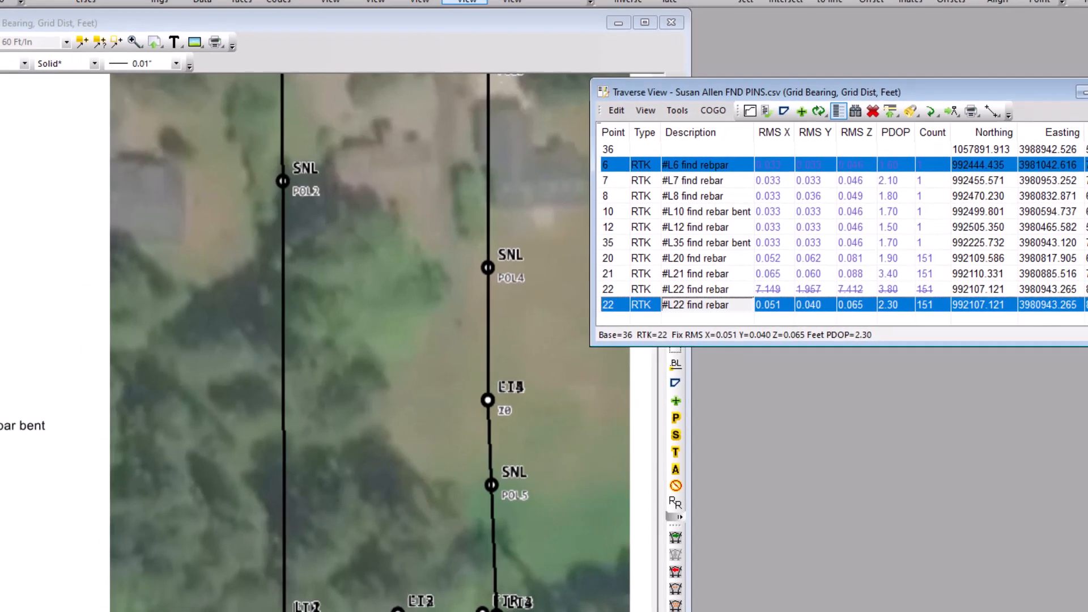
Reopen the survey's GNSS averages and examine which observations of point 22 are accepted or rejected.
{"action": "left_click", "coordinate": [7, 18]}
{"action": "left_click", "coordinate": [37, 79]}
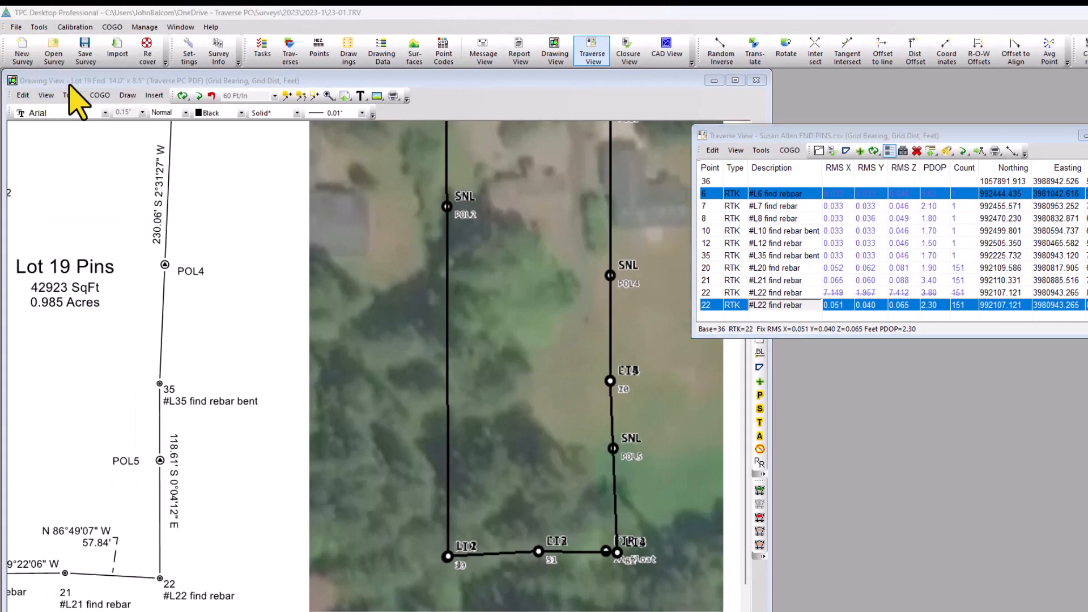
{"action": "left_click", "coordinate": [699, 455]}
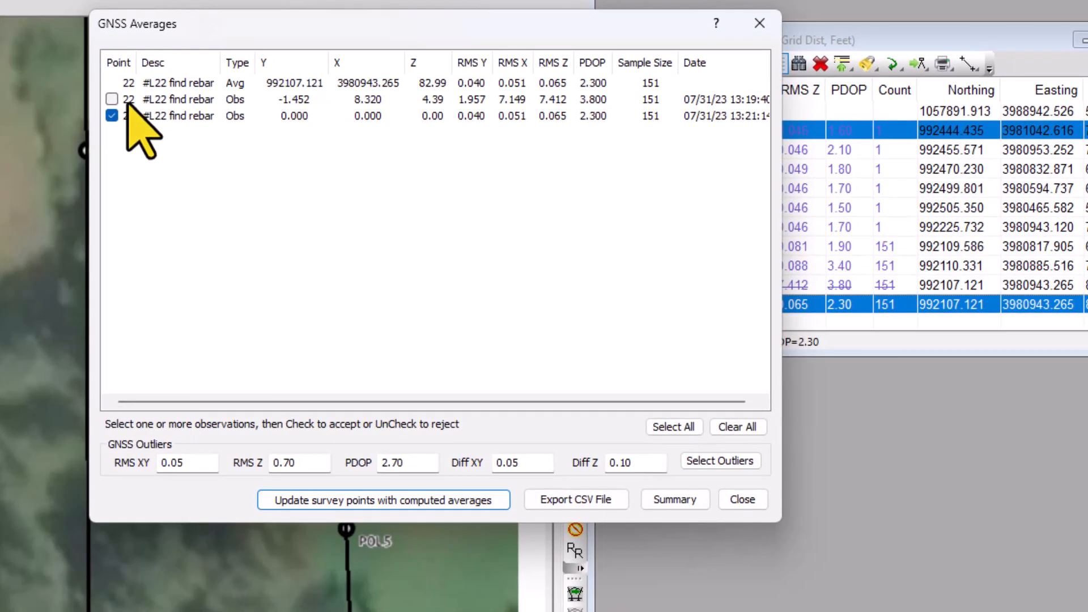
{"action": "left_click", "coordinate": [757, 23]}
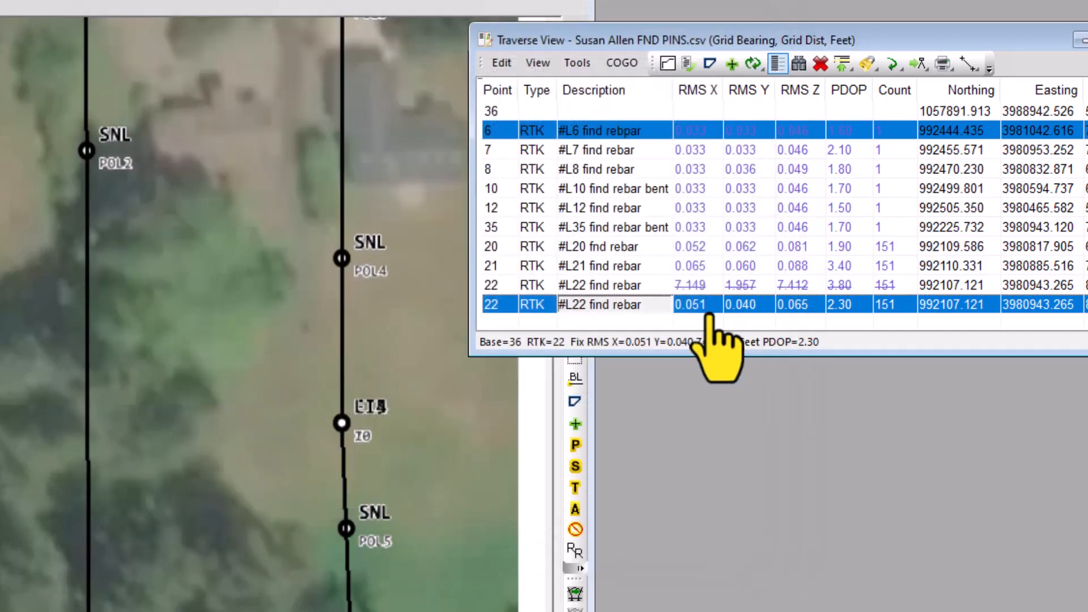
Open the properties of point 22 from its rejected traverse row and examine its GNSS averages.
{"action": "left_click", "coordinate": [502, 286]}
{"action": "right_click", "coordinate": [501, 287]}
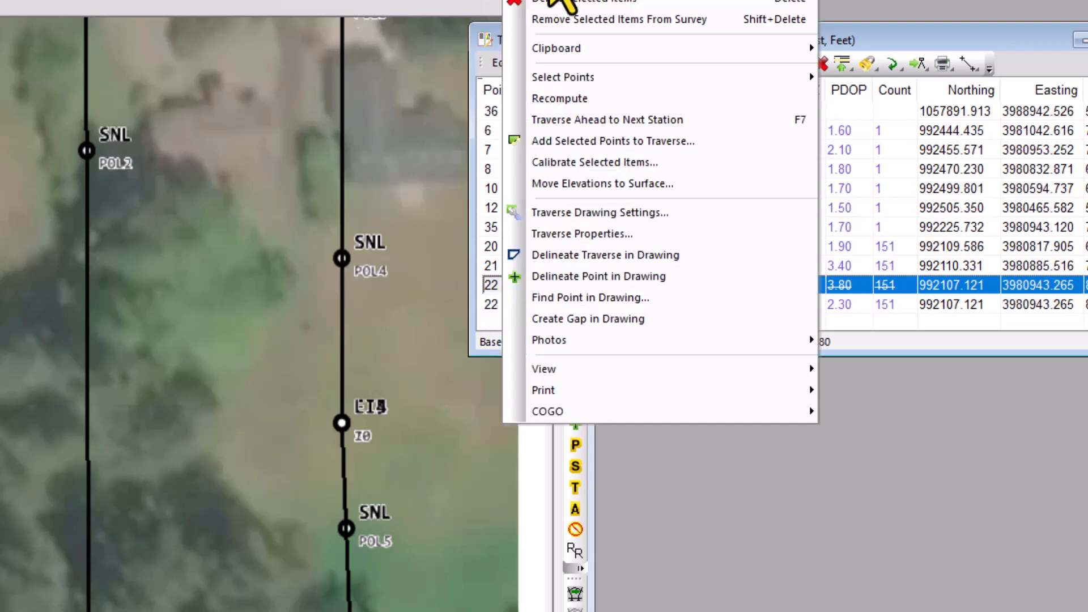
{"action": "mouse_move", "coordinate": [545, 0]}
{"action": "left_click", "coordinate": [869, 44]}
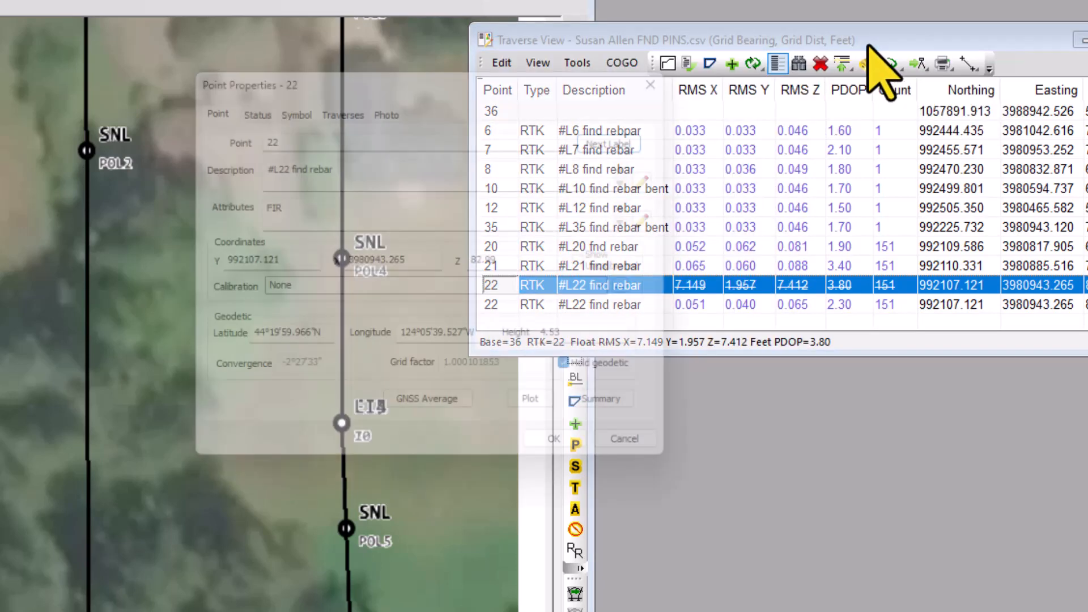
{"action": "left_click", "coordinate": [443, 415]}
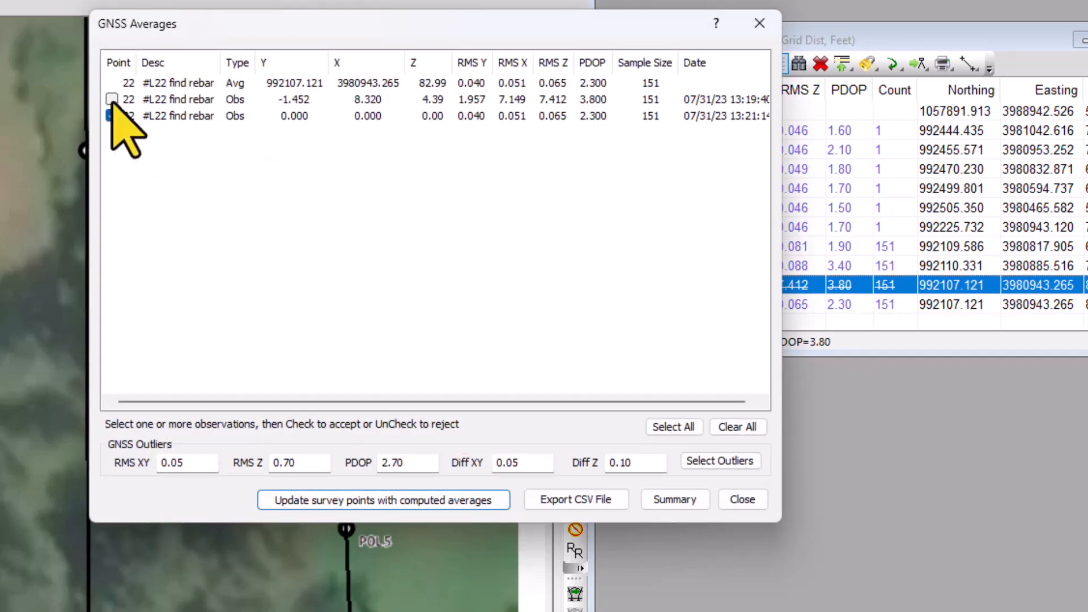
{"action": "left_click", "coordinate": [759, 23]}
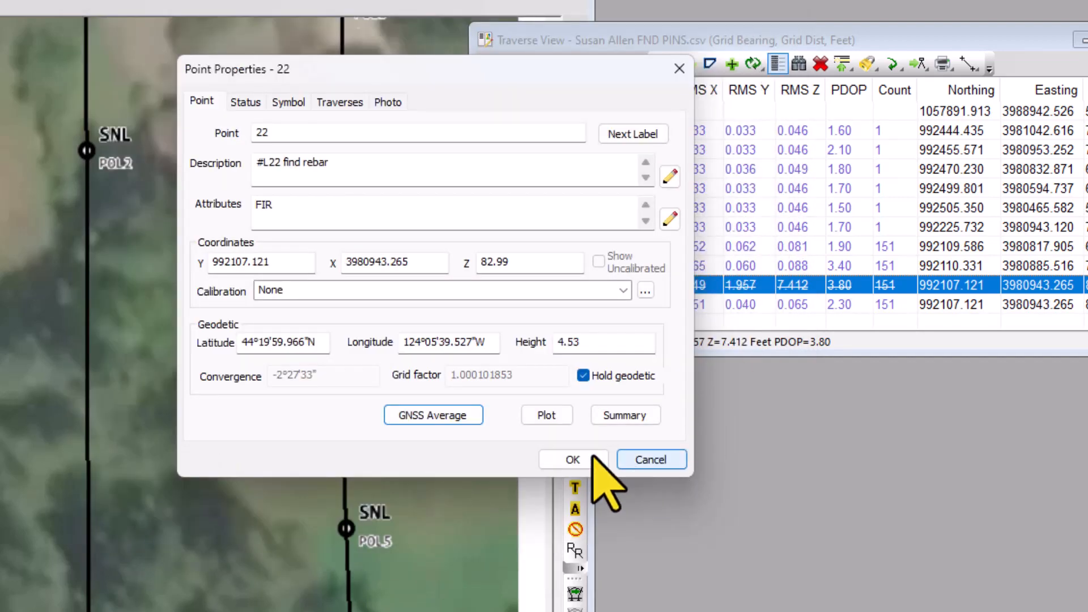
Accept point 22's 3.80 PDOP observation in its GNSS averages and update the survey point with the computed average.
{"action": "left_click", "coordinate": [457, 420]}
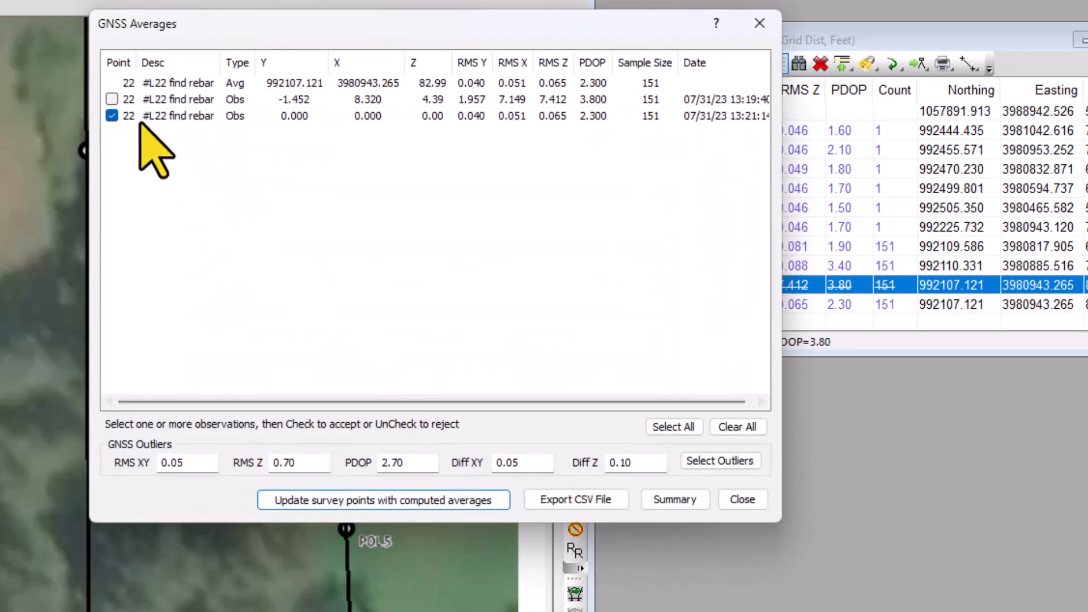
{"action": "left_click", "coordinate": [112, 99]}
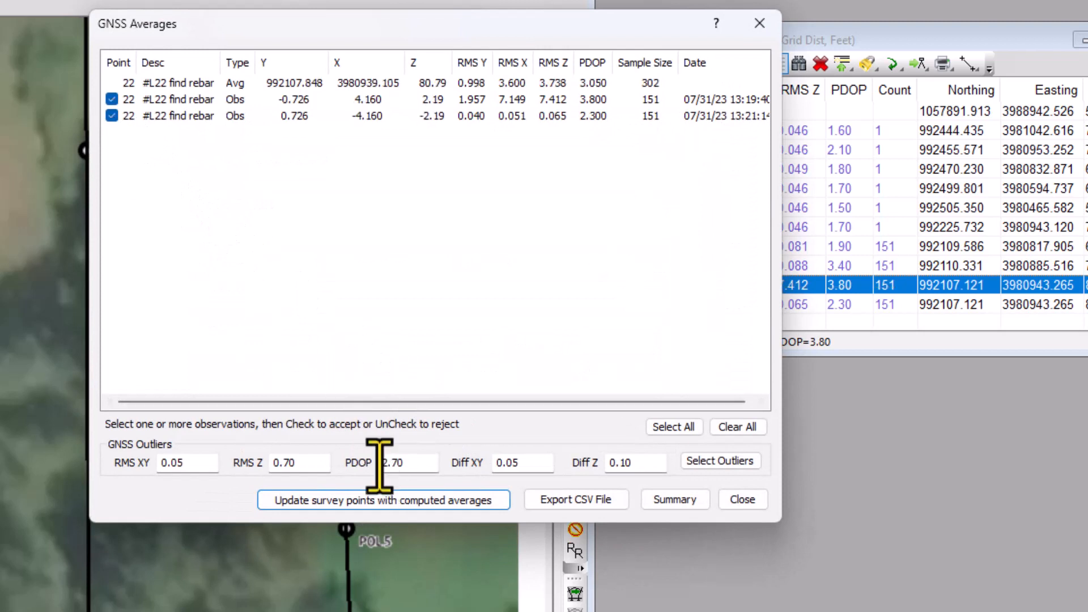
{"action": "left_click", "coordinate": [363, 500]}
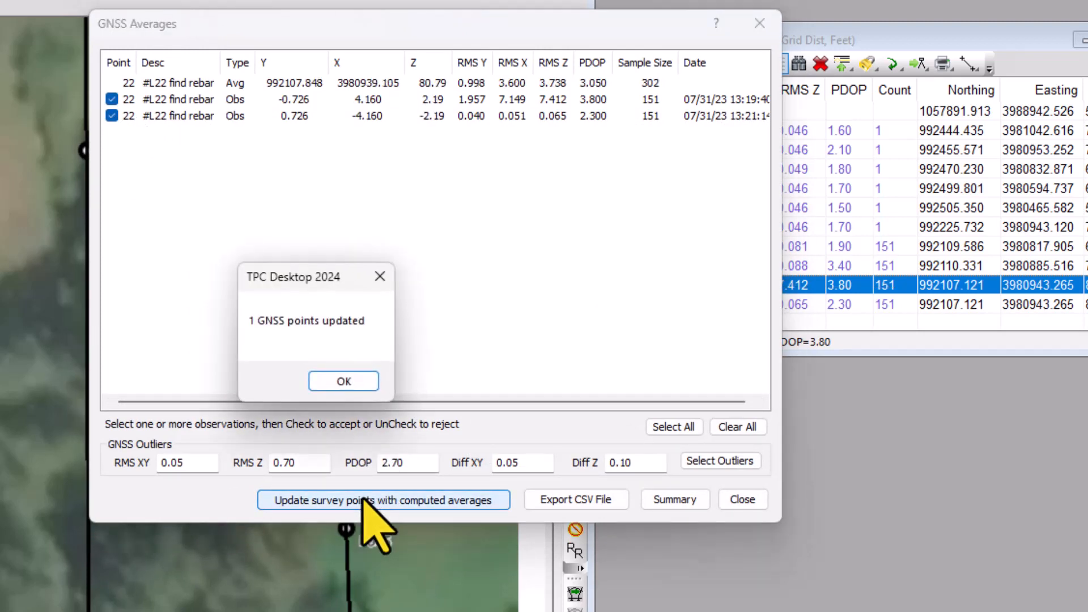
{"action": "left_click", "coordinate": [327, 381]}
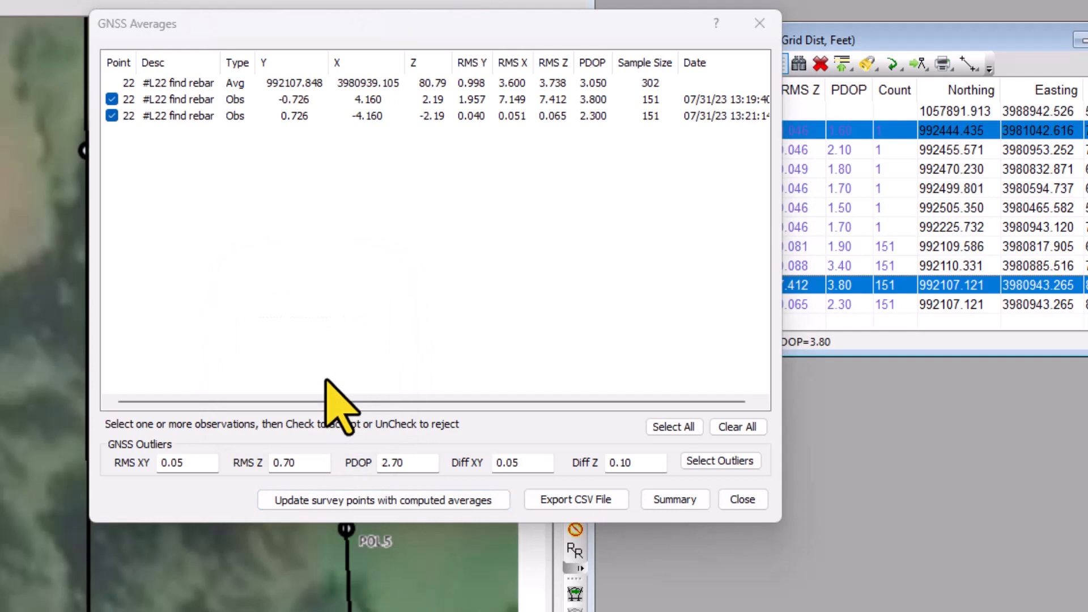
Reject point 22's 3.80 PDOP observation again, update the survey point with the computed average, and close the point's properties.
{"action": "left_click", "coordinate": [112, 99]}
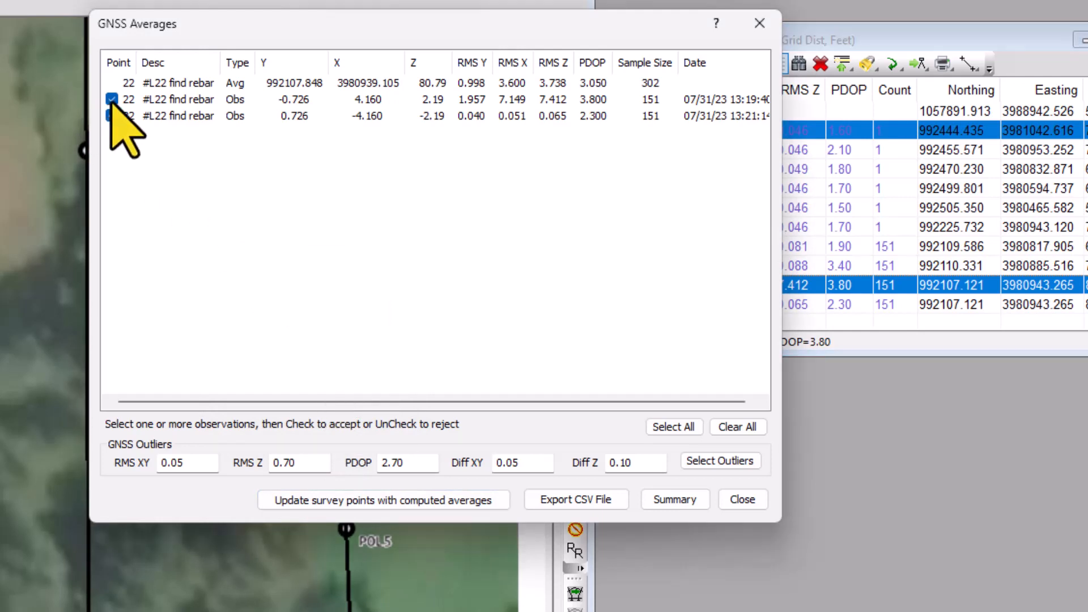
{"action": "left_click", "coordinate": [354, 500]}
{"action": "left_click", "coordinate": [348, 383]}
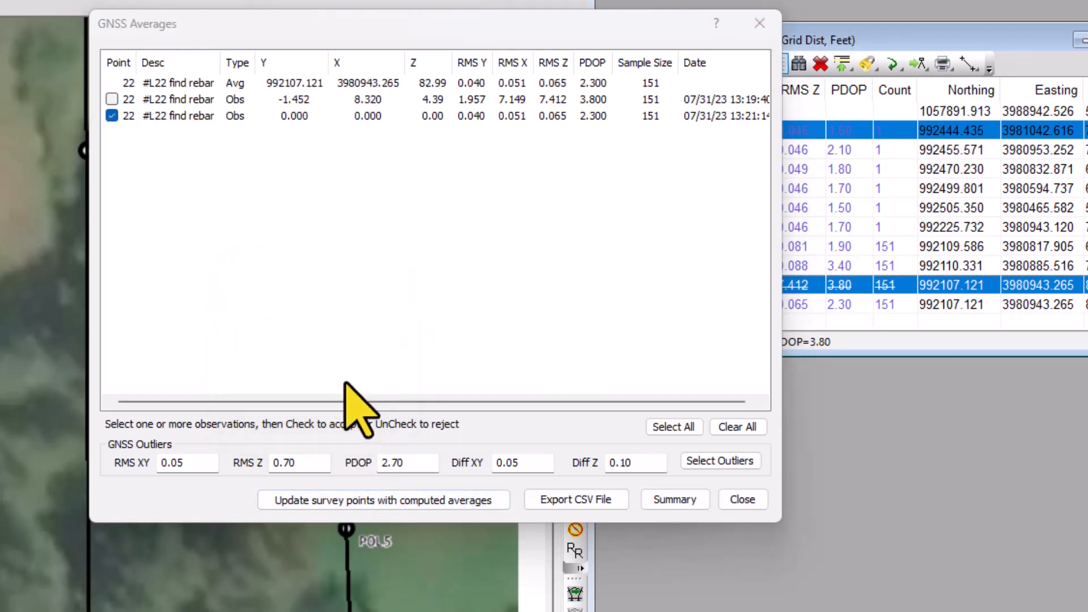
{"action": "left_click", "coordinate": [741, 499]}
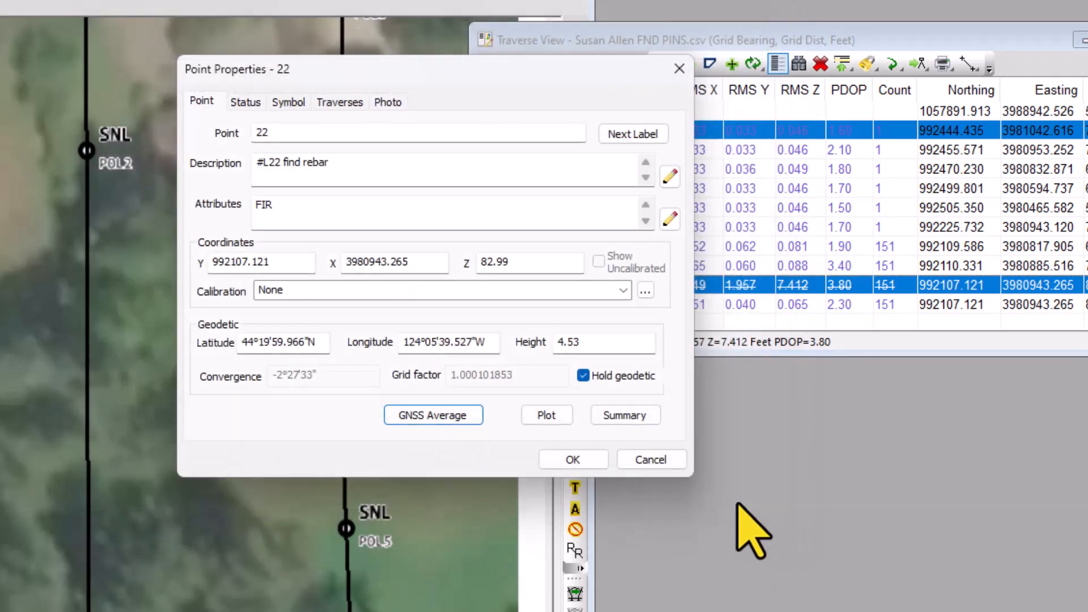
{"action": "left_click", "coordinate": [652, 460]}
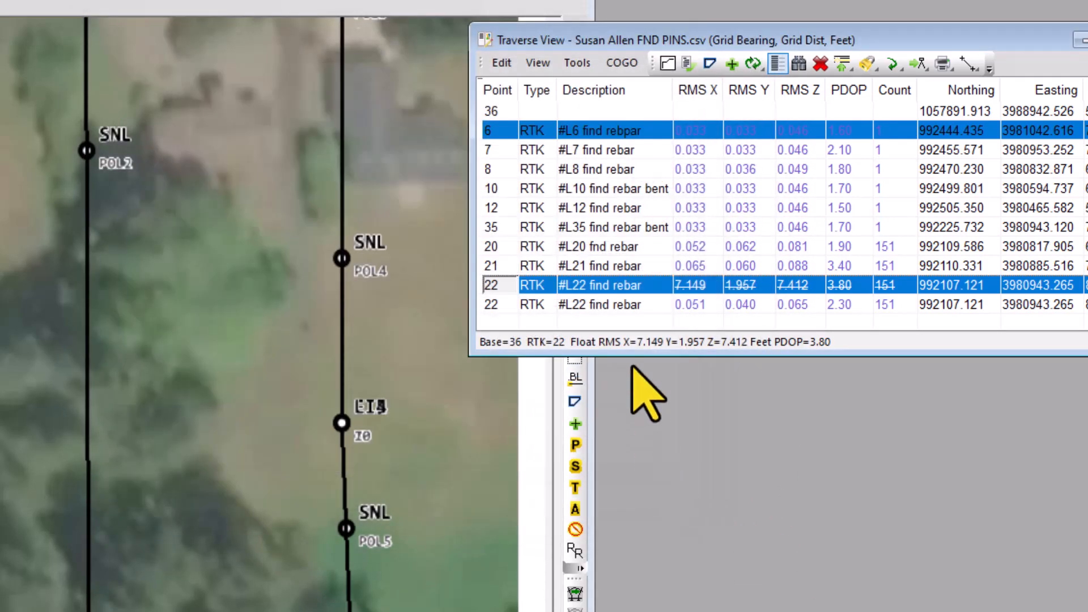
Accept the raw data of point 22's 3.80 PDOP observation directly from its traverse row.
{"action": "left_click", "coordinate": [491, 285]}
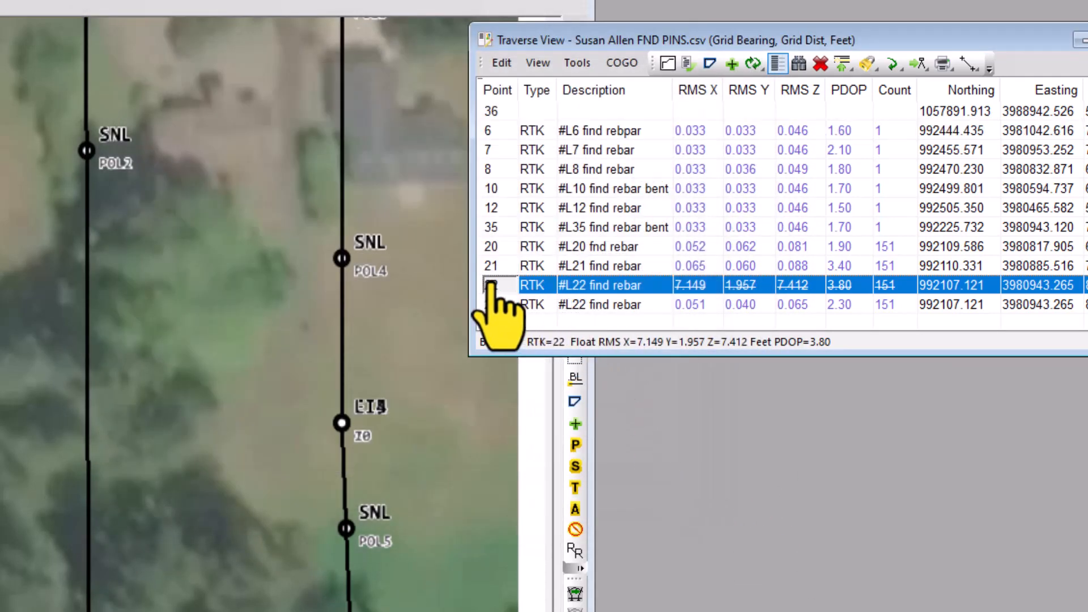
{"action": "right_click", "coordinate": [490, 285]}
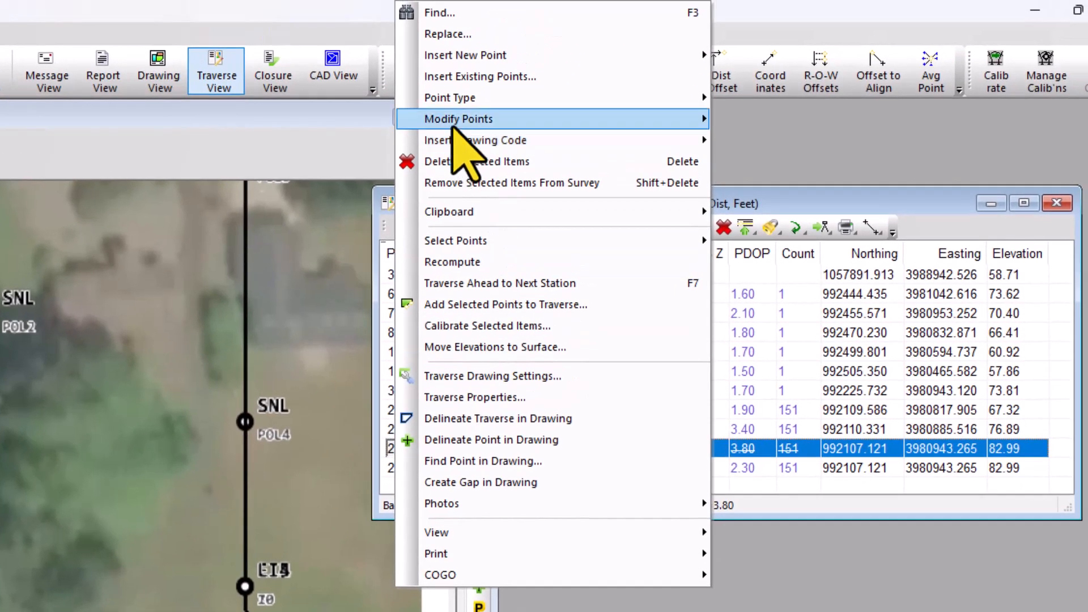
{"action": "mouse_move", "coordinate": [456, 122]}
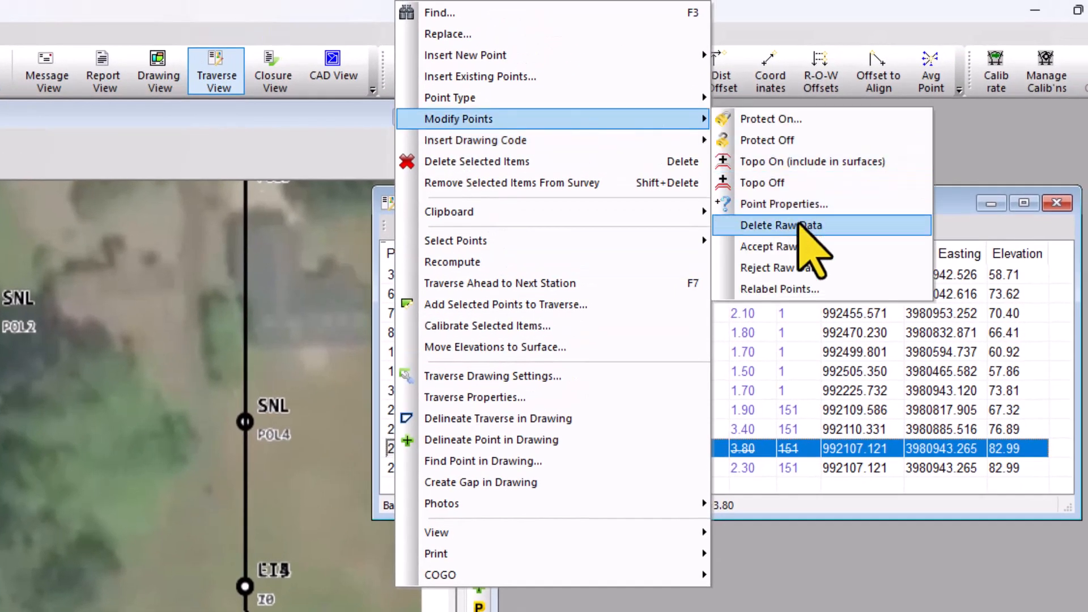
{"action": "left_click", "coordinate": [799, 247]}
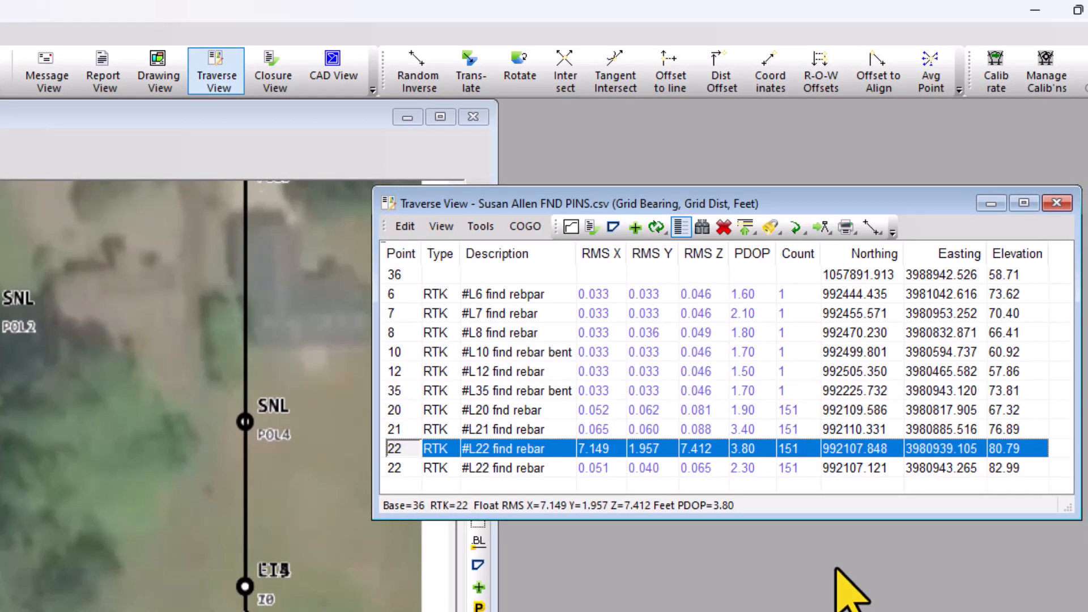
Reject the raw data of point 22's 3.80 PDOP observation directly from its traverse row.
{"action": "right_click", "coordinate": [391, 449]}
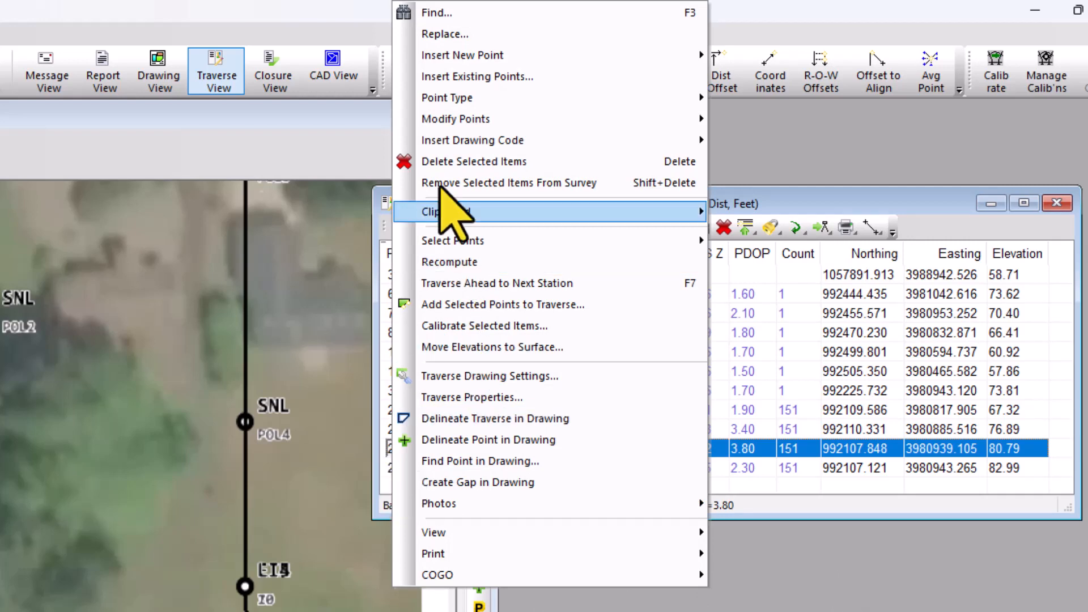
{"action": "mouse_move", "coordinate": [439, 119]}
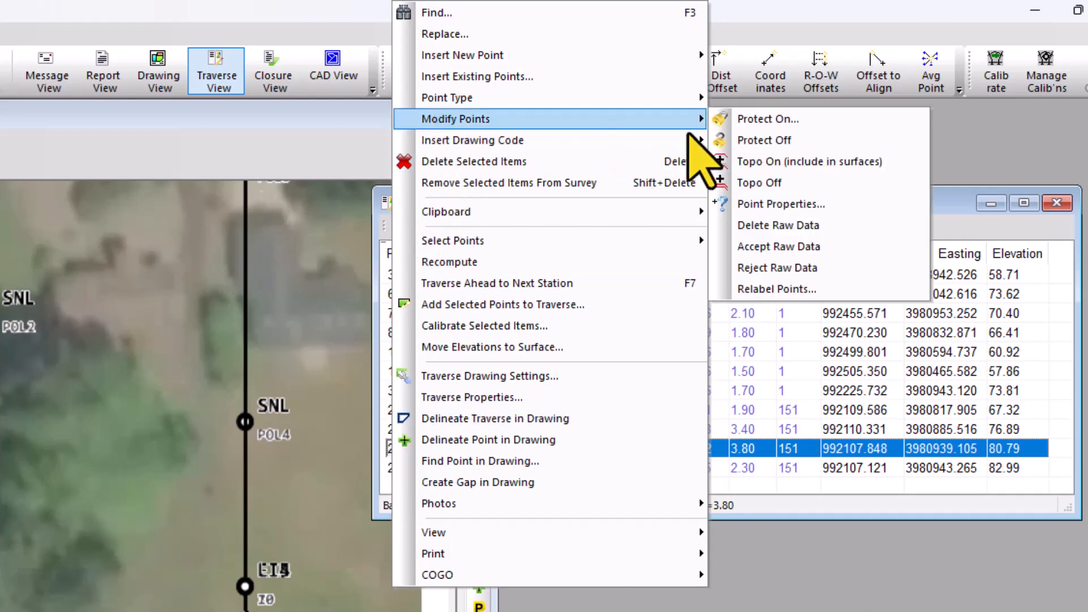
{"action": "left_click", "coordinate": [794, 268]}
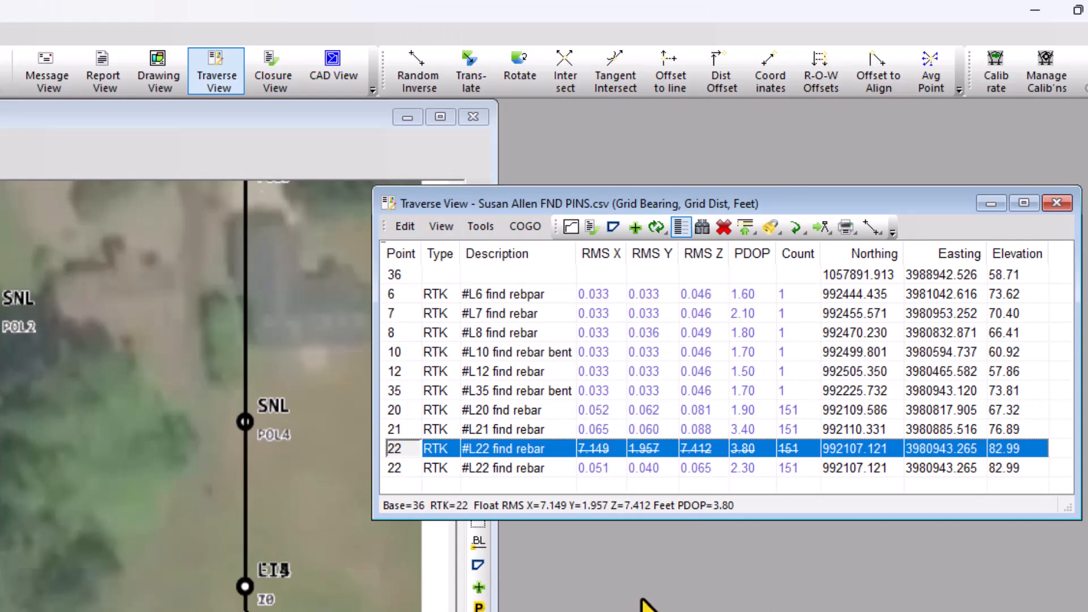
Update point 22 with its computed GNSS average from the point's properties, and select its 2.30 PDOP traverse row.
{"action": "right_click", "coordinate": [399, 449]}
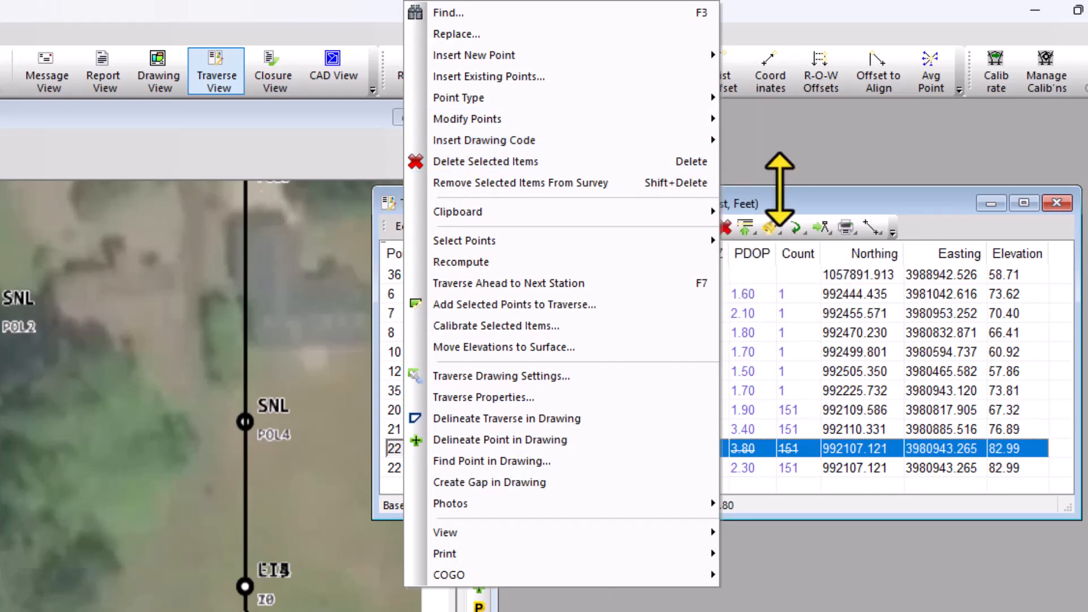
{"action": "mouse_move", "coordinate": [619, 158]}
{"action": "left_click", "coordinate": [785, 202]}
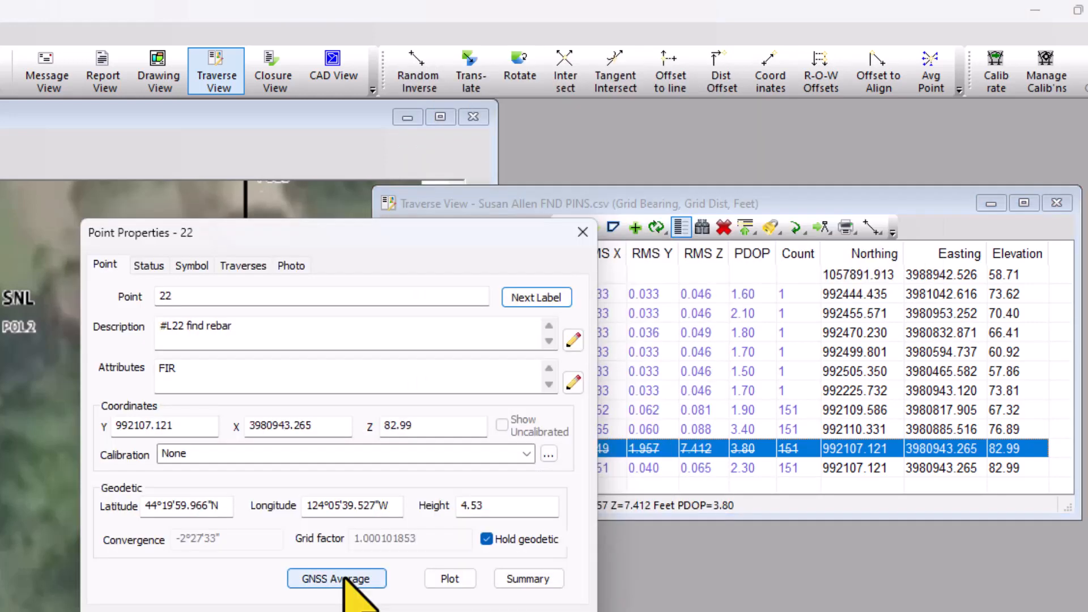
{"action": "left_click", "coordinate": [338, 579]}
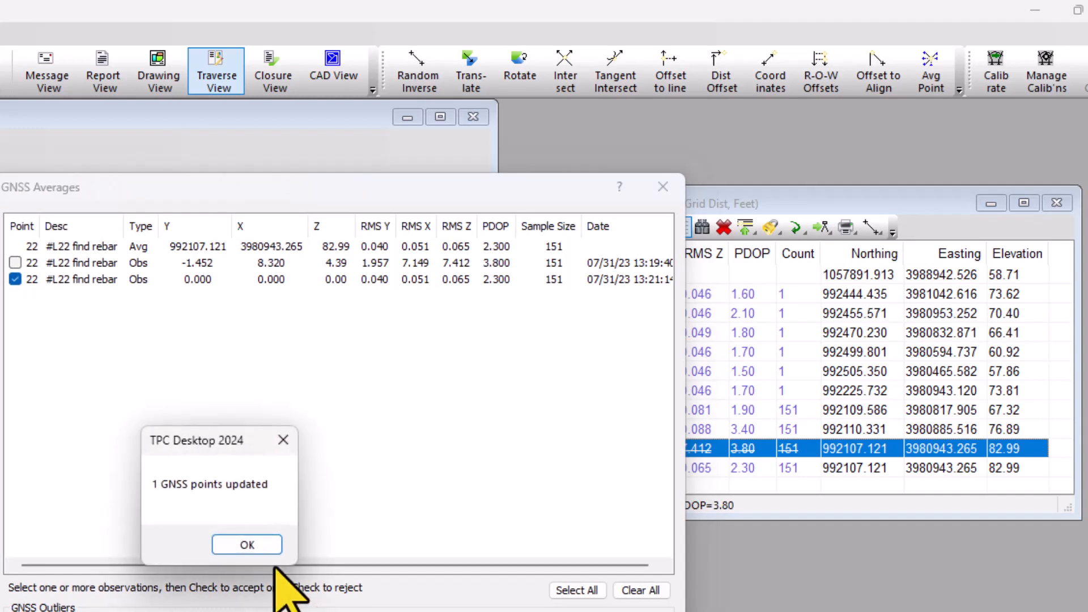
{"action": "left_click", "coordinate": [250, 543]}
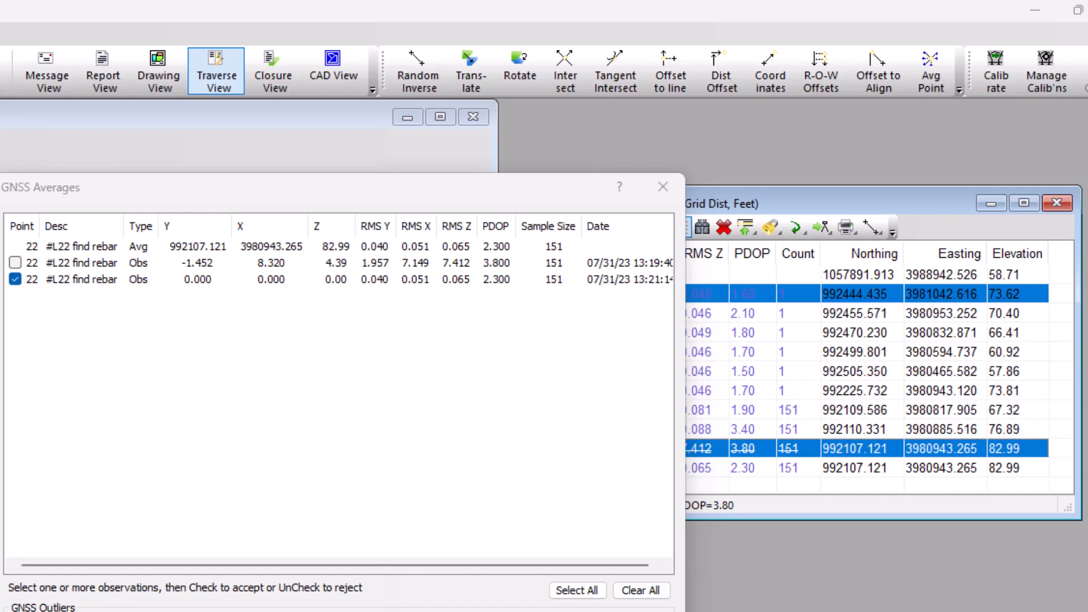
{"action": "key", "text": "Escape"}
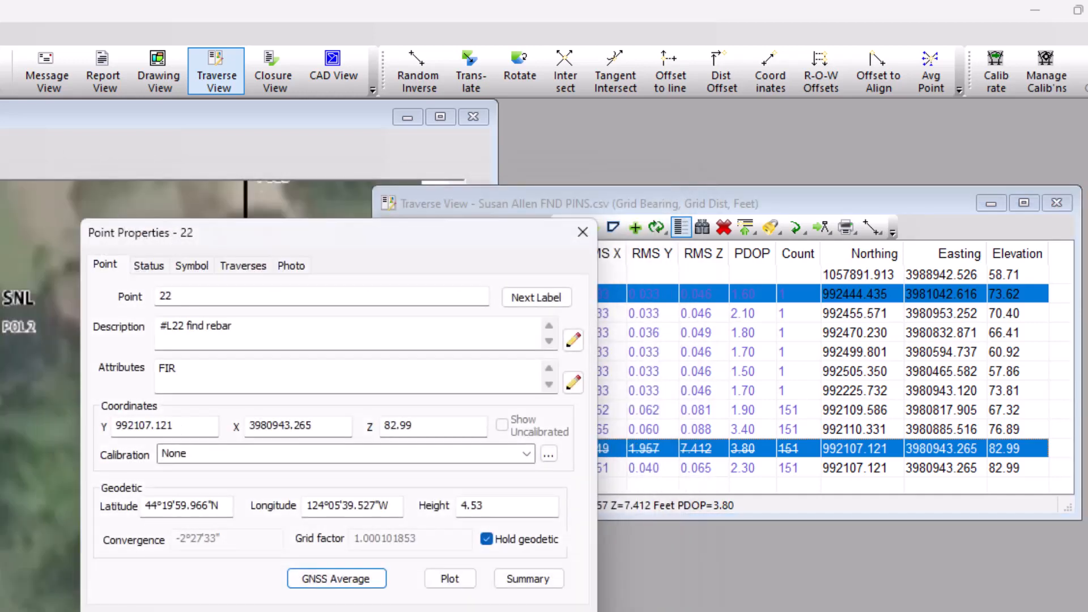
{"action": "key", "text": "Escape"}
{"action": "left_click", "coordinate": [437, 468]}
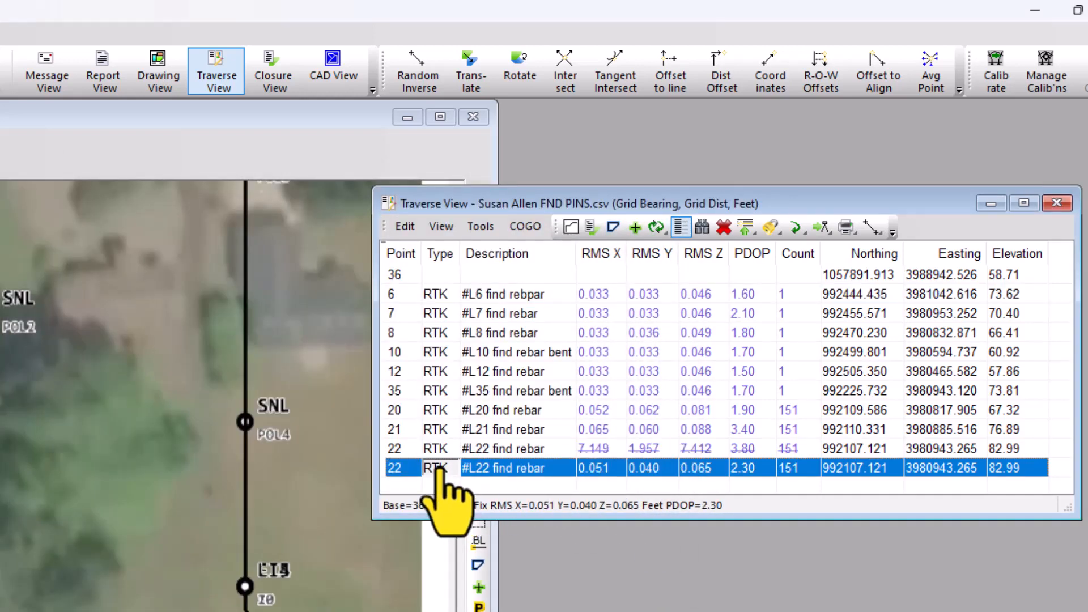